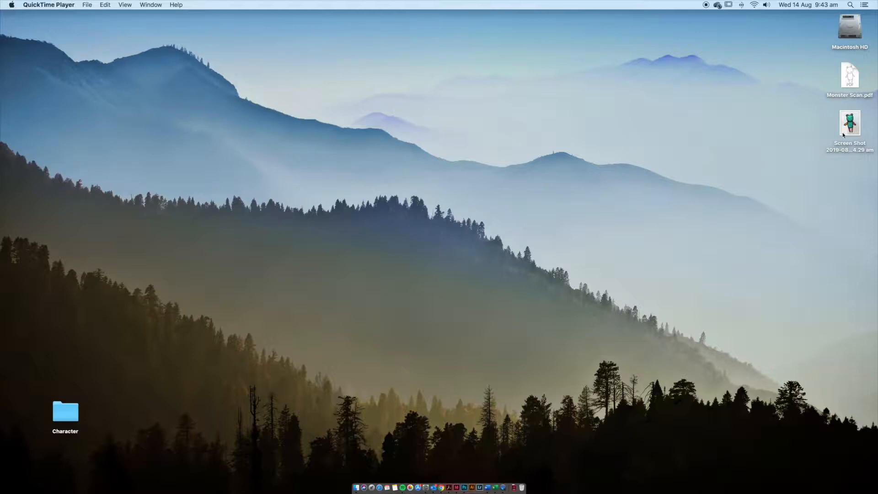
- Preview the coloured monster screenshot on the desktop, then close the preview
key(space)
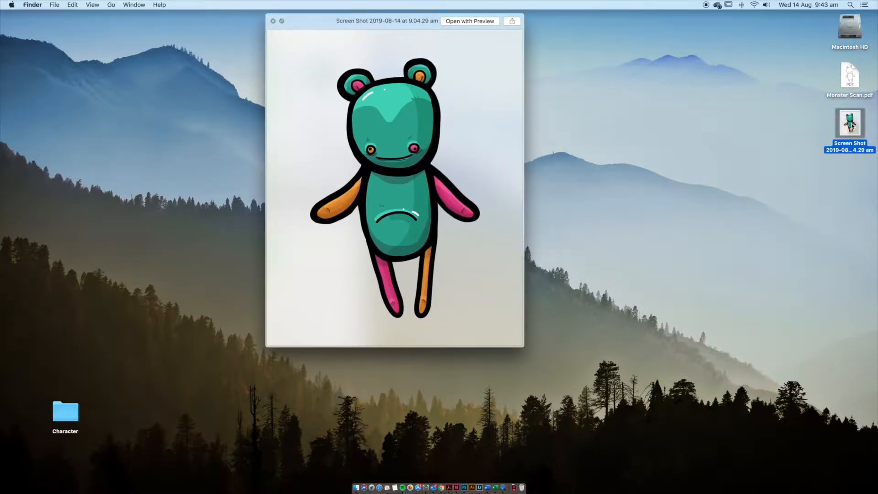
key(space)
click(614, 193)
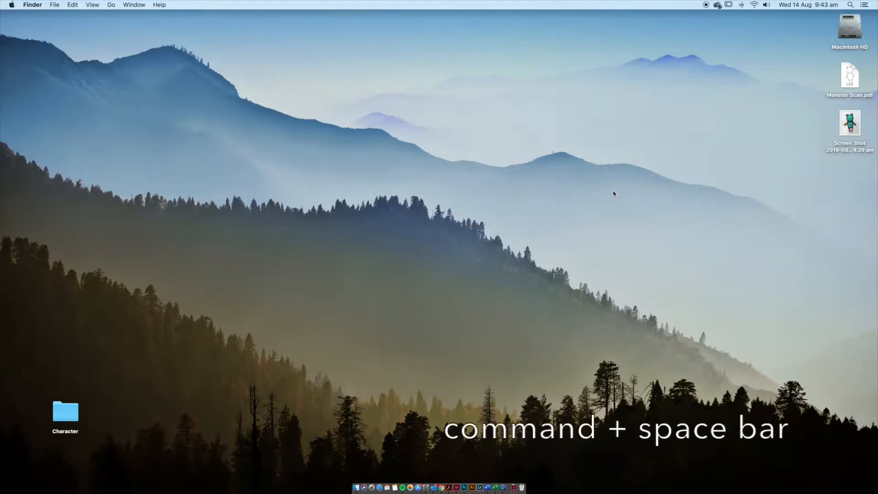
- Find Adobe Photoshop CC 2018 with a Spotlight search for "photoshop" and launch it
key(super+space)
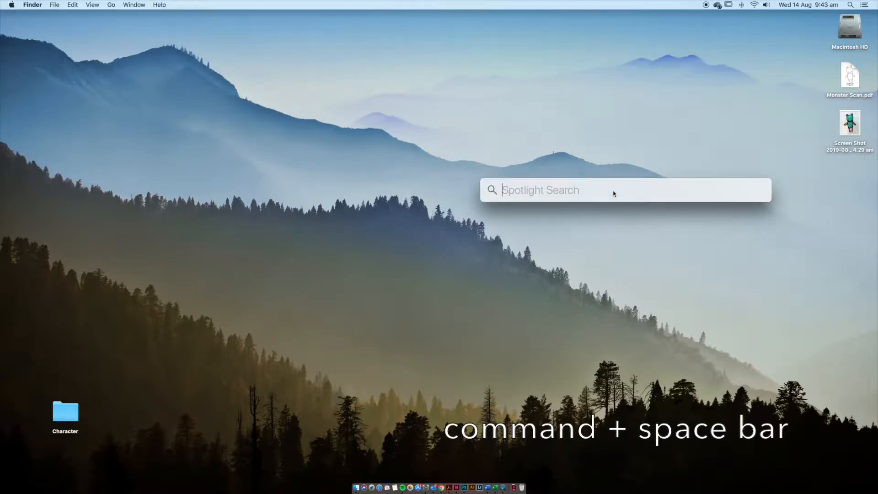
text(photoshop)
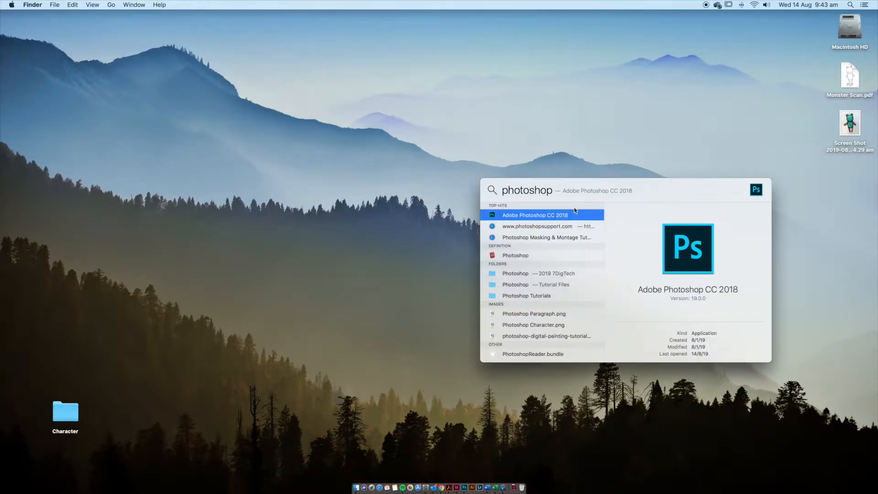
click(584, 218)
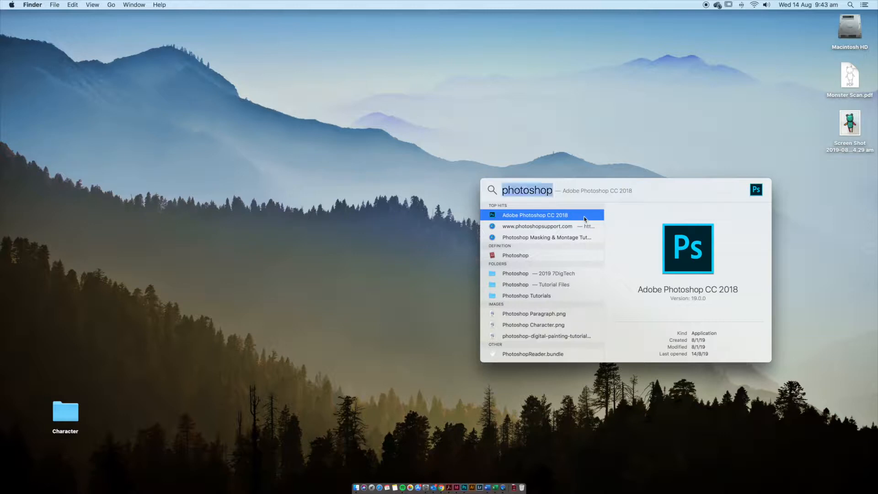
double_click(584, 218)
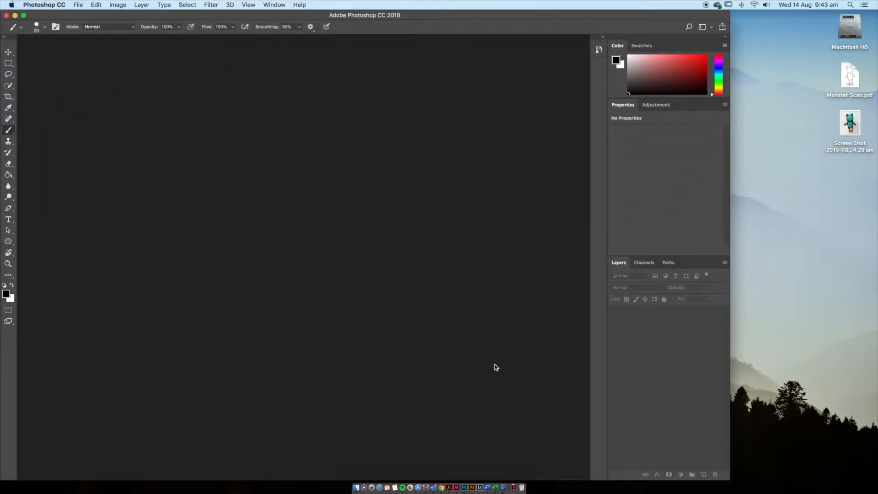
- Start a new document based on the A4 print preset
click(78, 6)
click(79, 17)
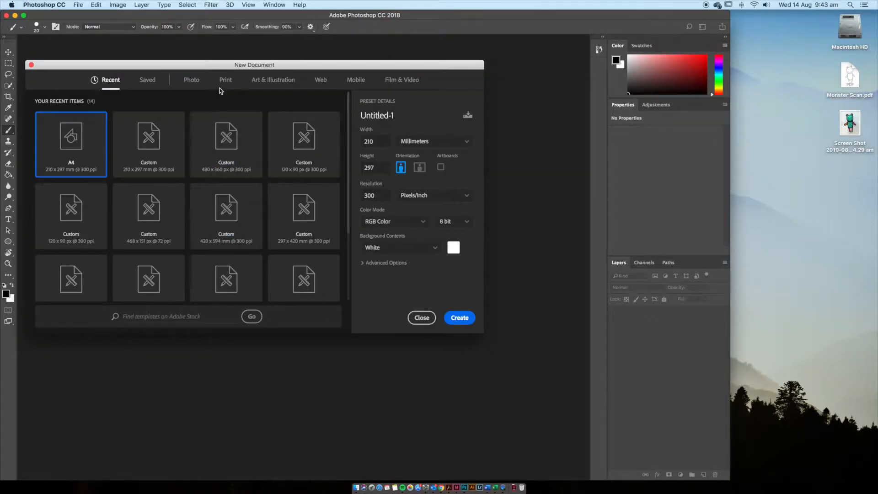
click(226, 83)
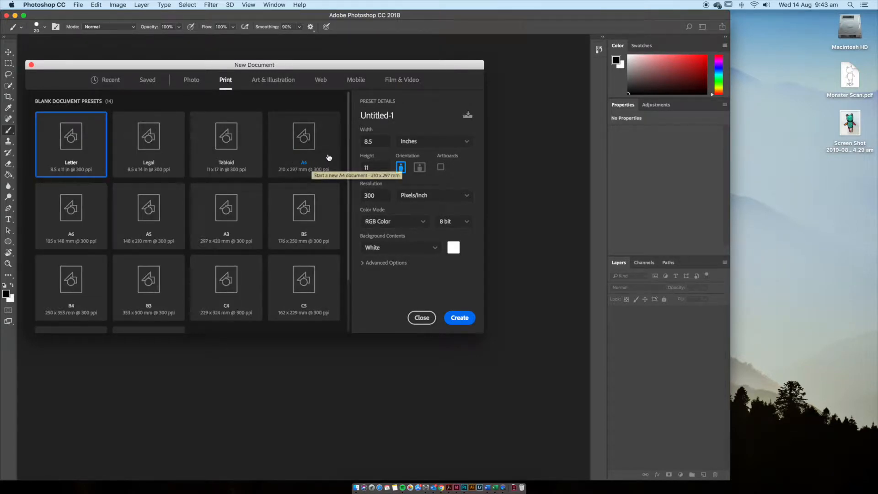
click(329, 159)
- Name the new document "2D Character Design" followed by the author's initial and surname
click(386, 114)
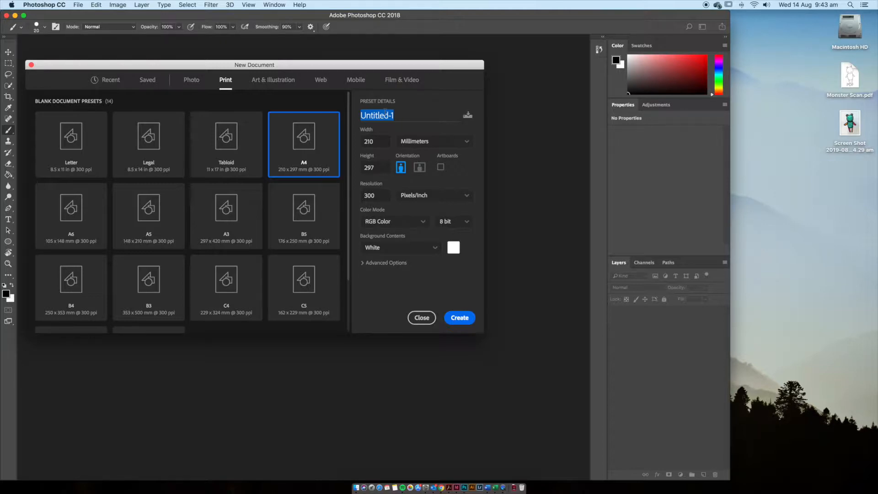
text(2D Character Desgin)
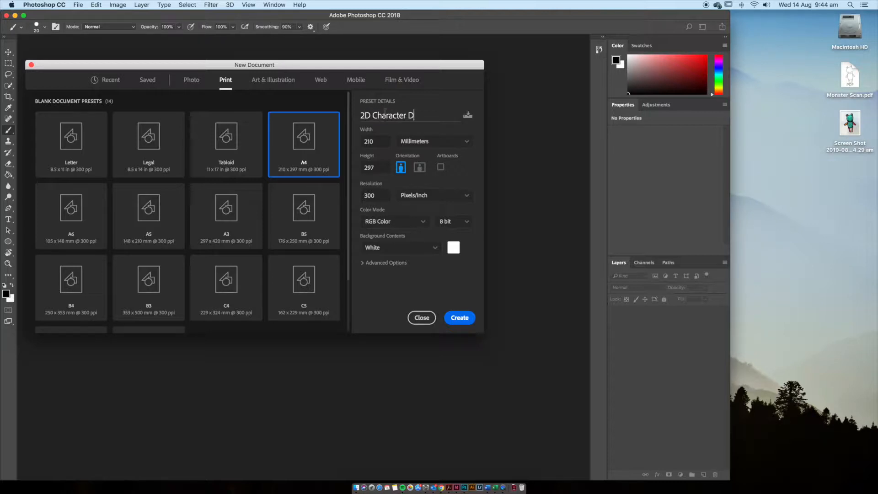
key(BackSpace)
key(BackSpace)
key(BackSpace)
text(ign R Ander)
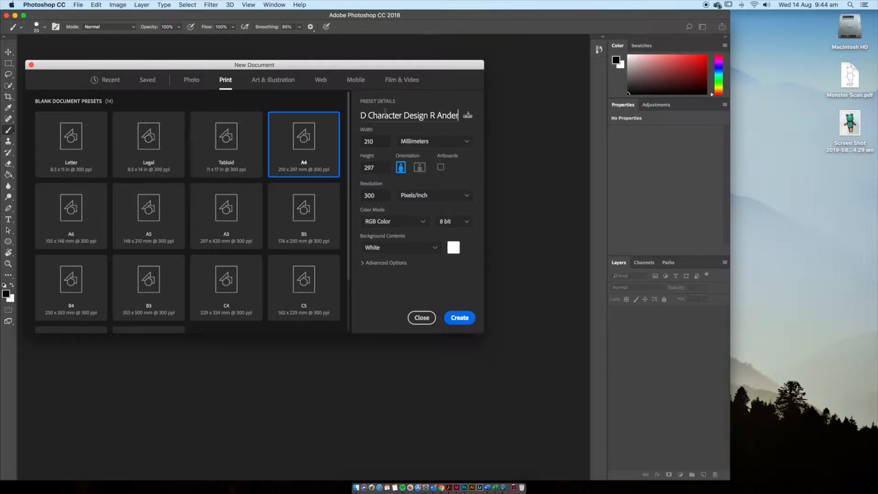
text(son)
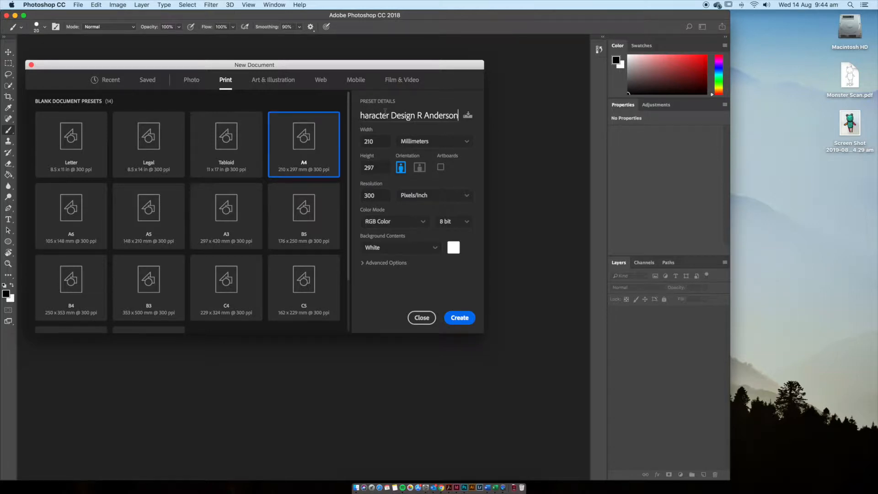
- Choose portrait orientation and the CMYK Color mode for the new document and create it
click(401, 171)
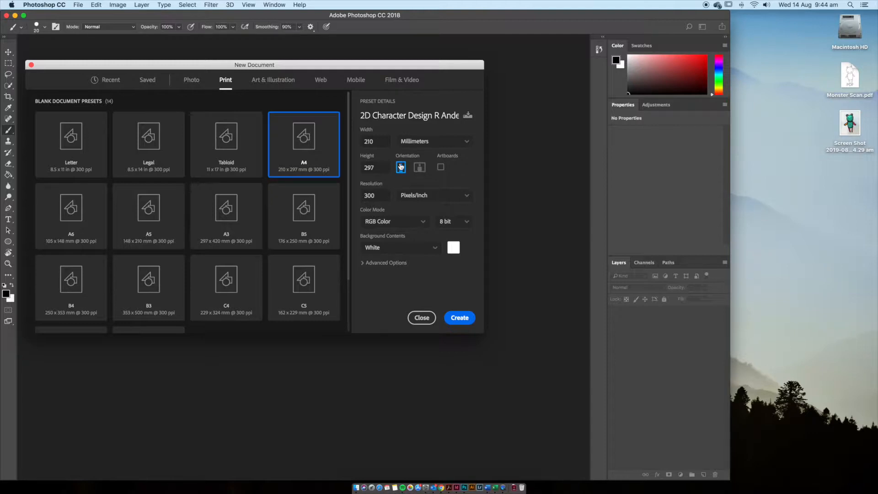
click(405, 224)
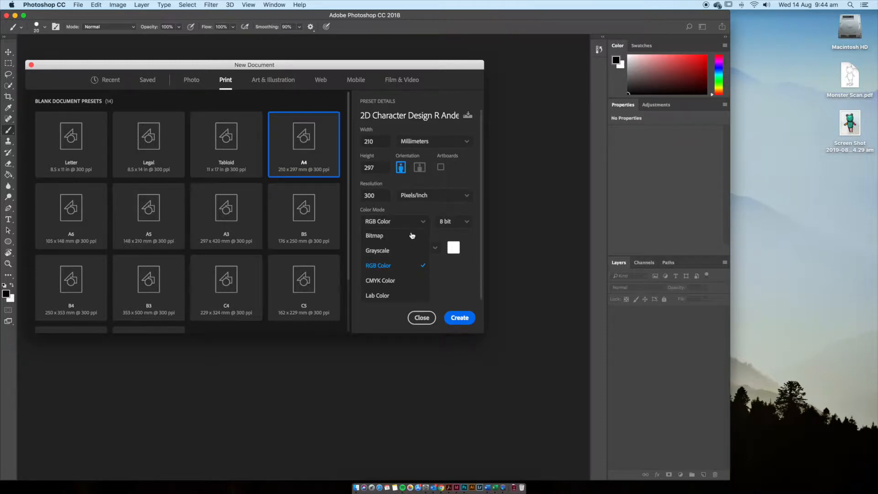
click(396, 278)
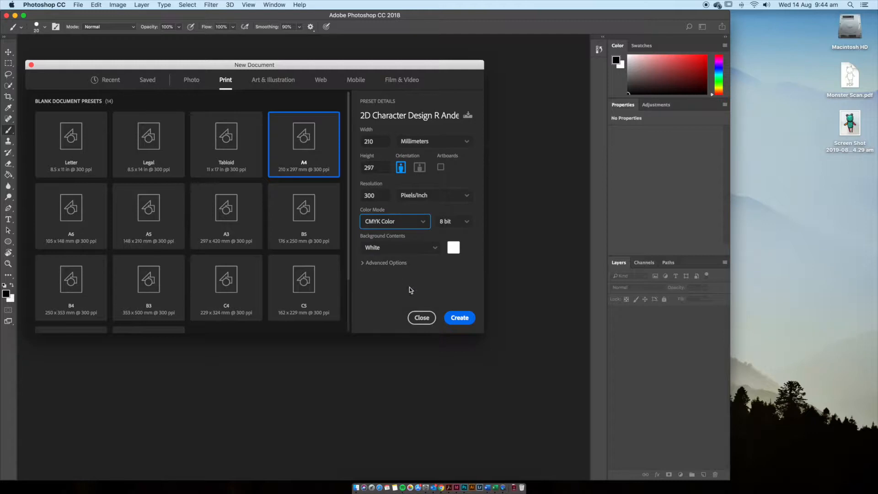
click(459, 317)
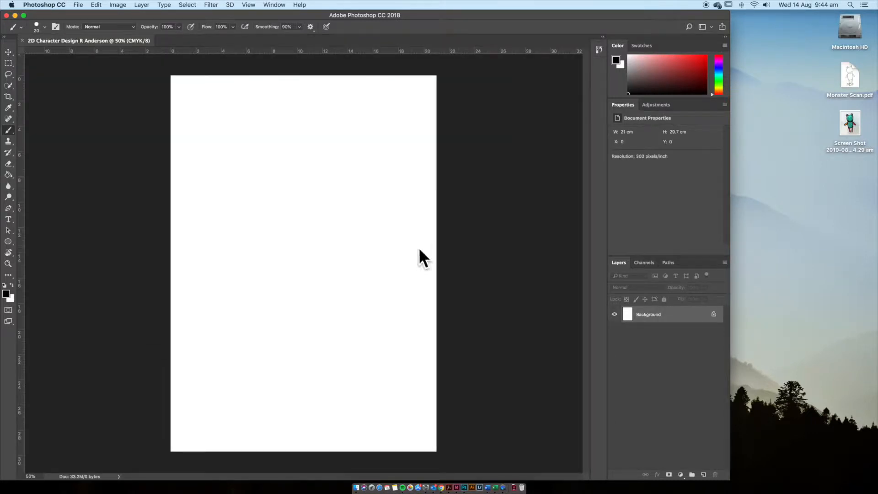
- Place Monster Scan.pdf from the Desktop into the document as an embedded file
click(78, 4)
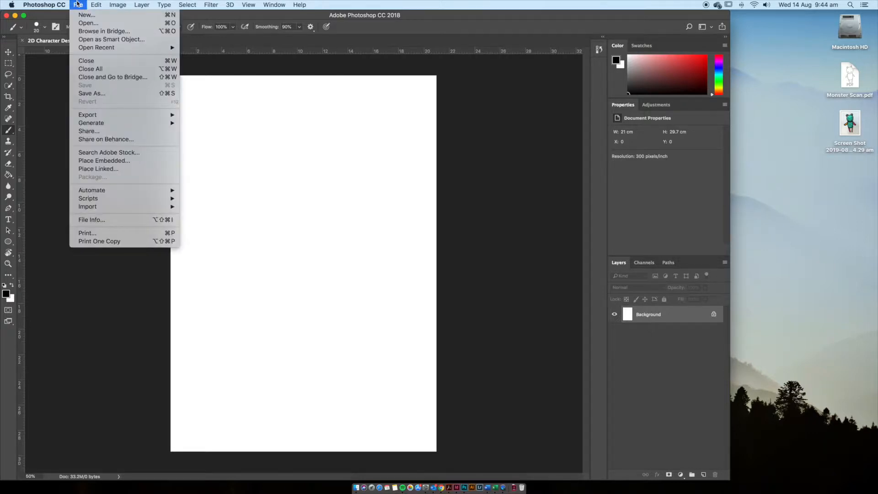
click(155, 163)
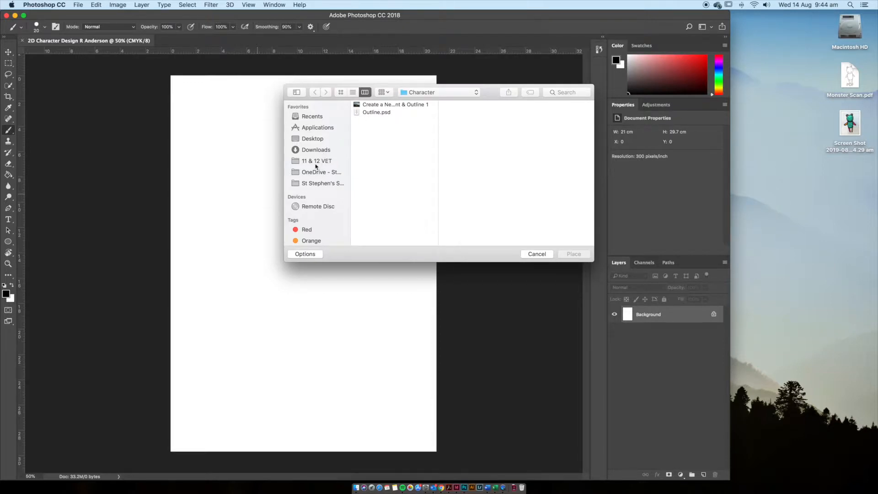
click(315, 139)
click(384, 112)
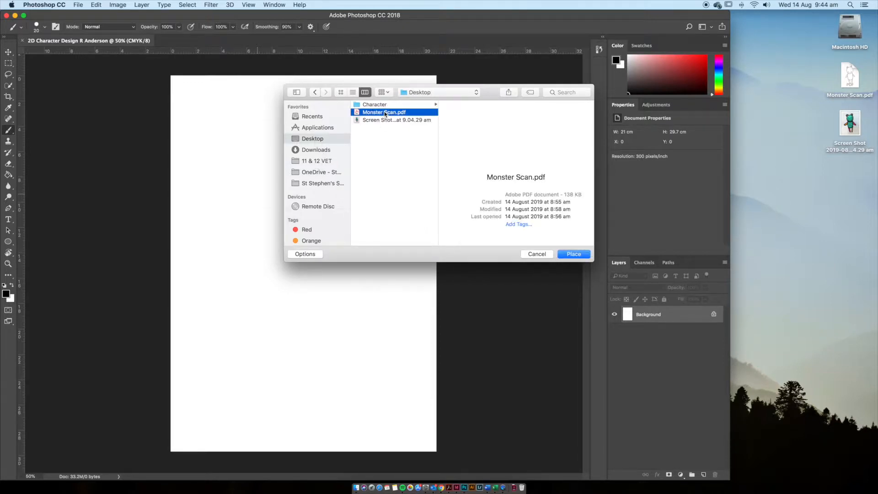
click(572, 254)
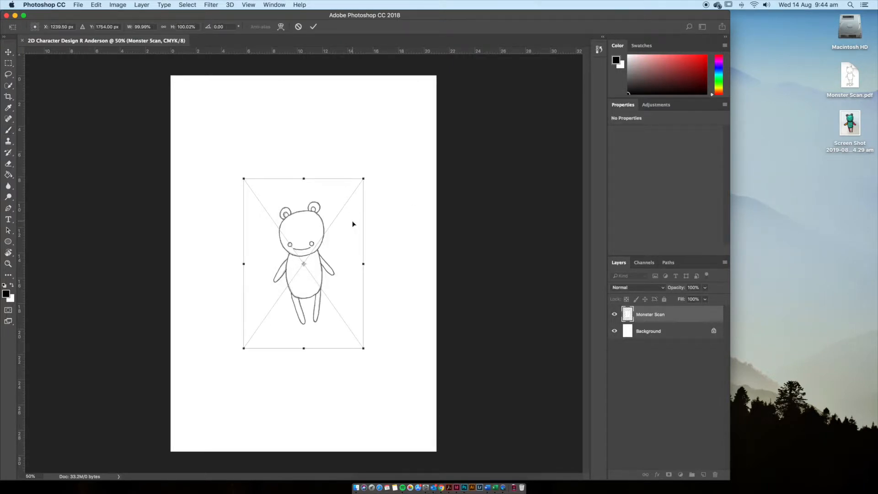
- Scale the placed monster scan to about 222% so it fills the whole A4 page, and commit the placement
drag(363, 178, 436, 76)
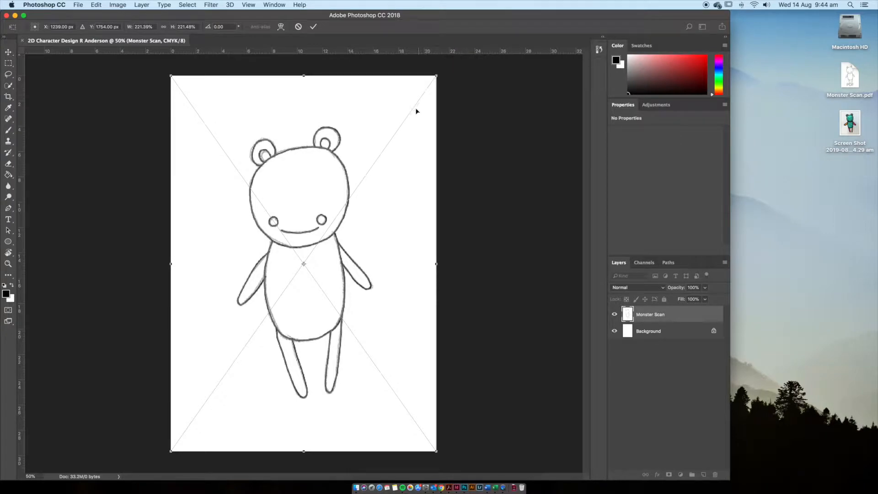
mouse_move(437, 76)
mouse_down()
mouse_move(418, 84)
mouse_move(361, 163)
mouse_move(370, 288)
mouse_move(385, 129)
mouse_move(322, 230)
mouse_move(349, 176)
mouse_move(386, 180)
mouse_move(379, 177)
mouse_move(437, 75)
mouse_up()
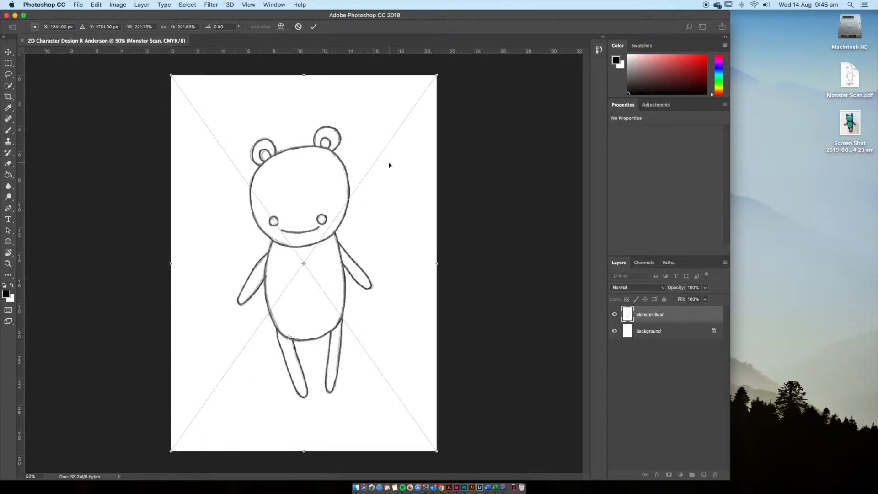
key(Return)
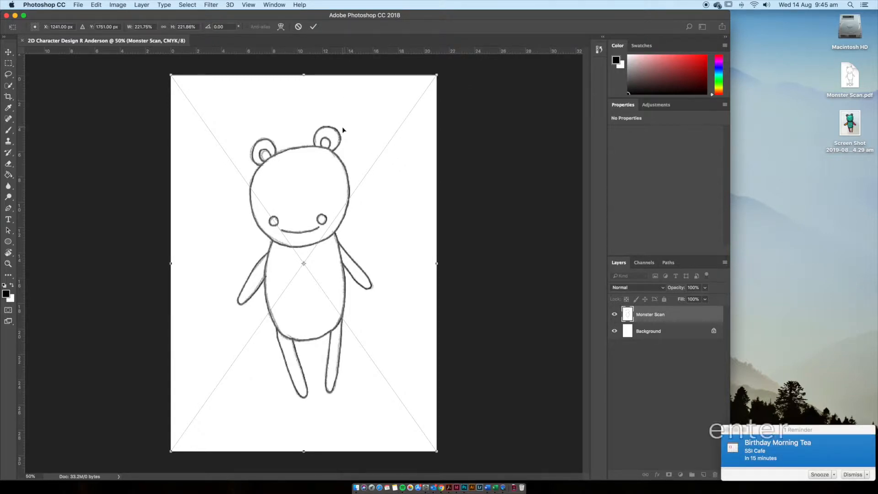
click(867, 474)
click(853, 473)
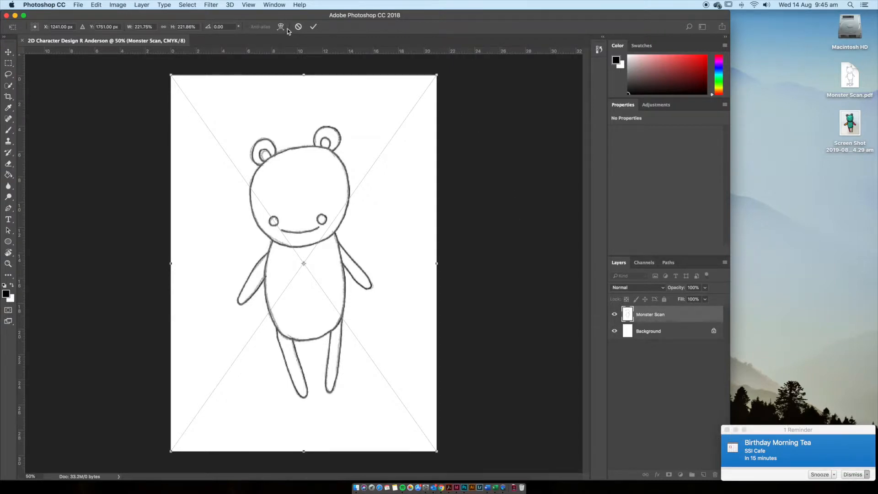
click(313, 28)
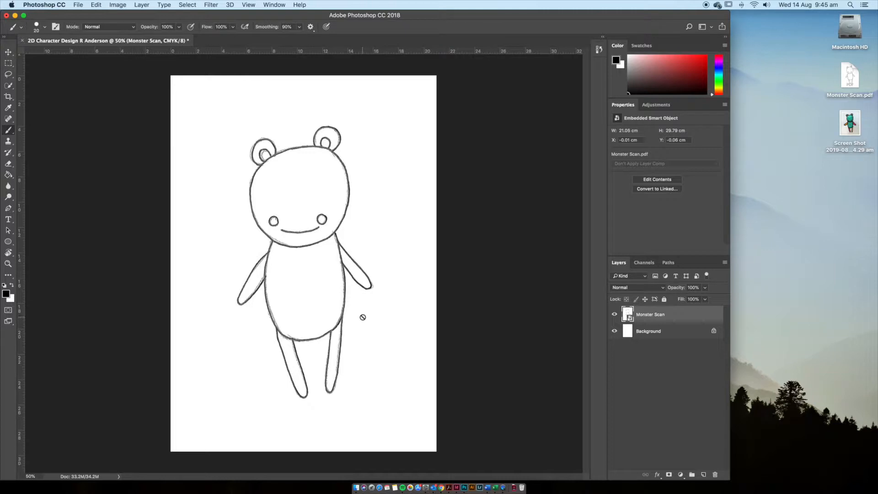
- Rename the Monster Scan layer to "Scan" and lower its opacity to 50%
double_click(648, 316)
text(Sc)
key(Return)
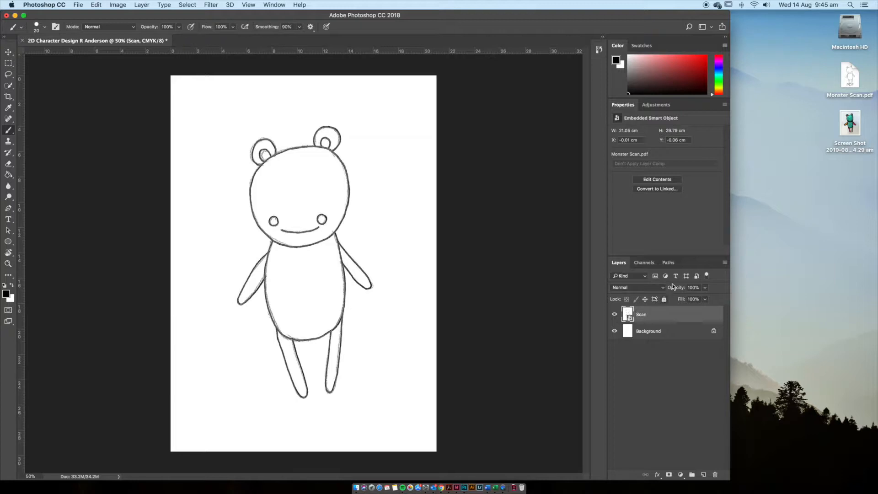
click(706, 288)
drag(705, 298, 685, 299)
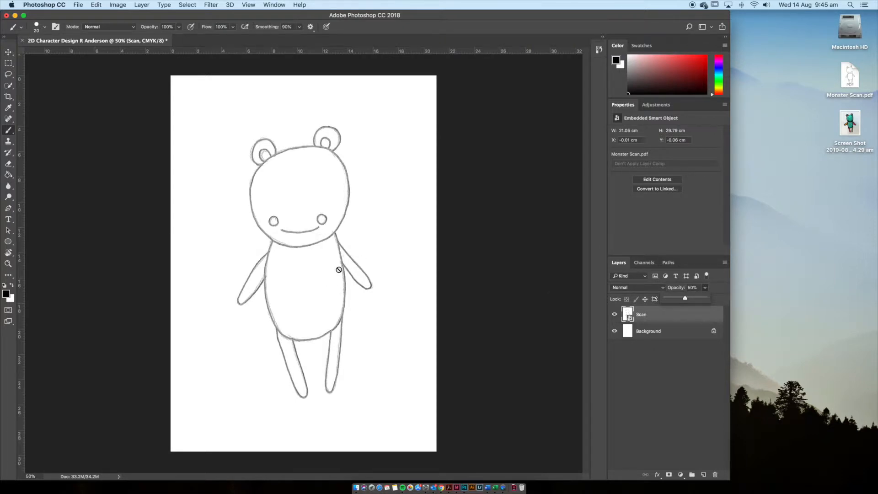
click(684, 392)
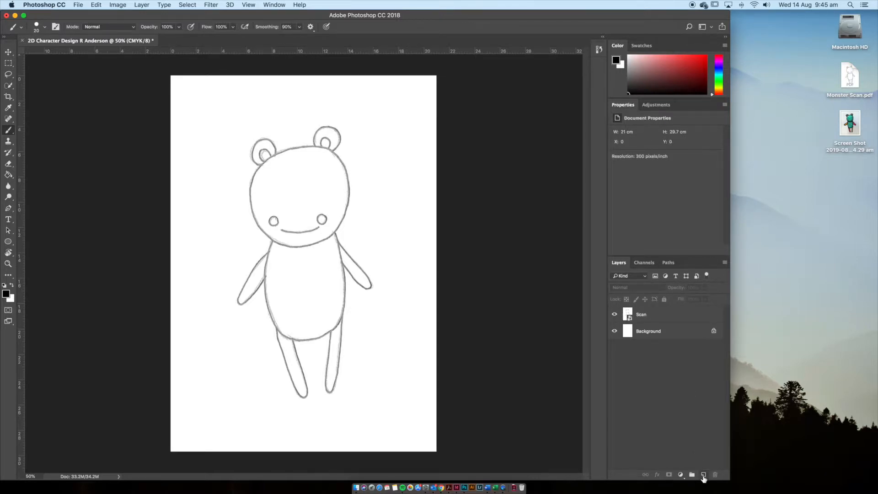
- Add a new layer above the Scan layer and name it "Outline"
click(704, 475)
double_click(644, 314)
text(Outline)
key(Return)
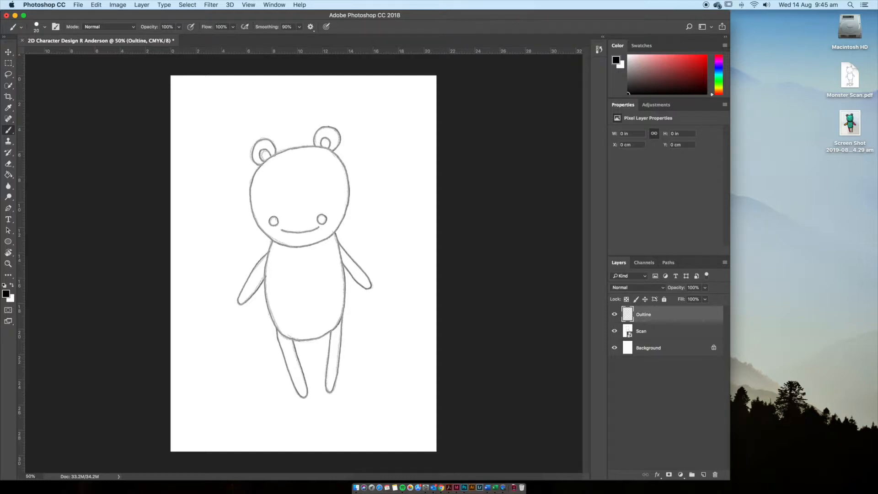
double_click(644, 315)
key(Return)
- Set up the Brush tool with the Hard Round brush at a size of 45 px
click(45, 29)
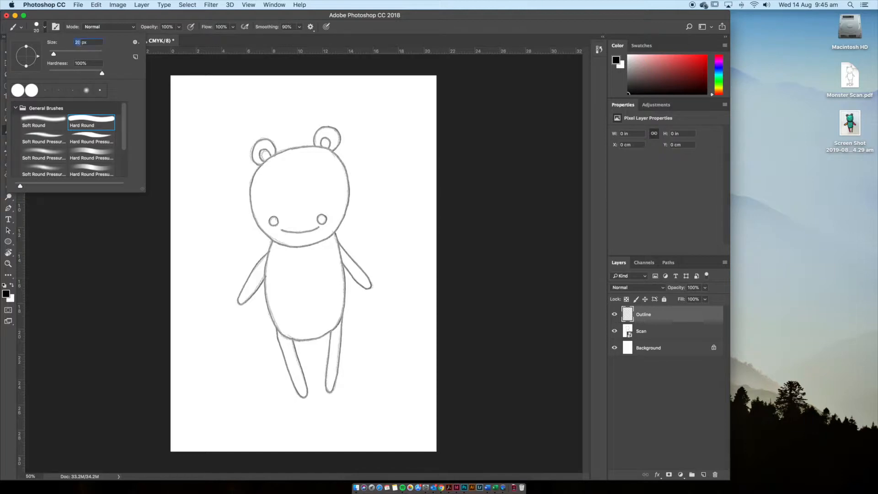
text(40)
key(Tab)
double_click(77, 43)
text(45)
key(Tab)
click(81, 119)
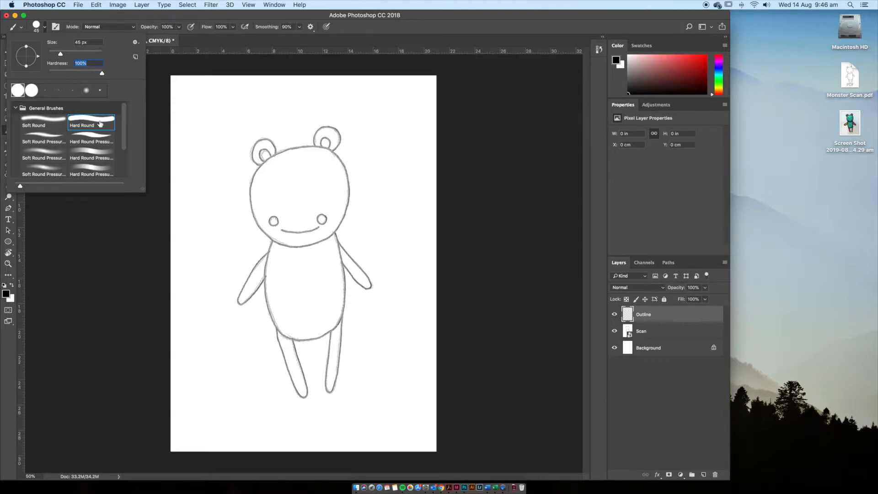
- Check the brush smoothing value and confirm black (000000) as the foreground colour
click(297, 33)
click(298, 29)
double_click(287, 27)
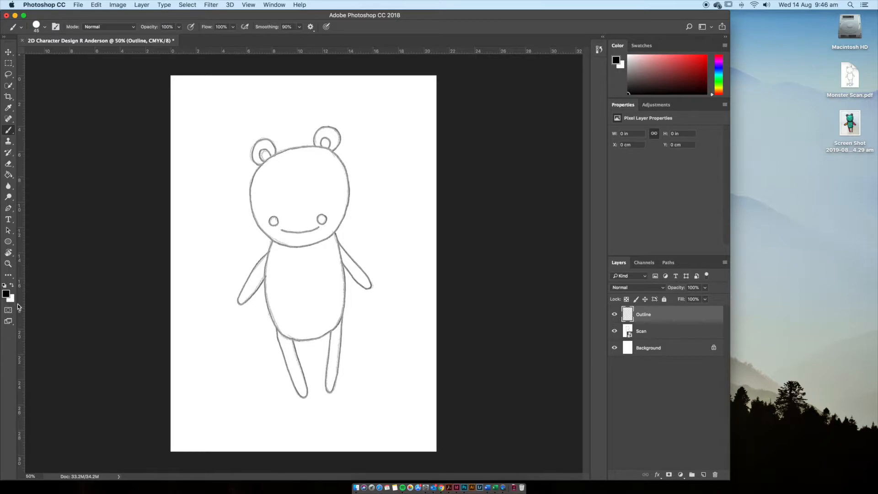
click(6, 294)
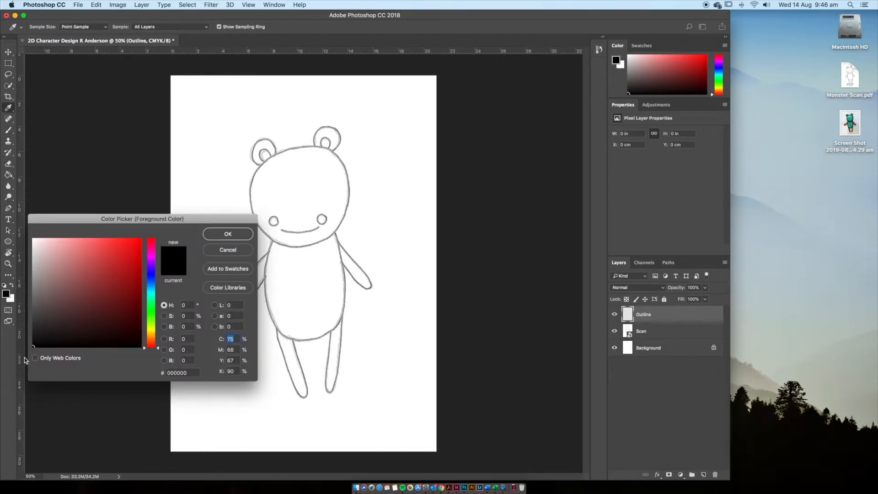
key(Return)
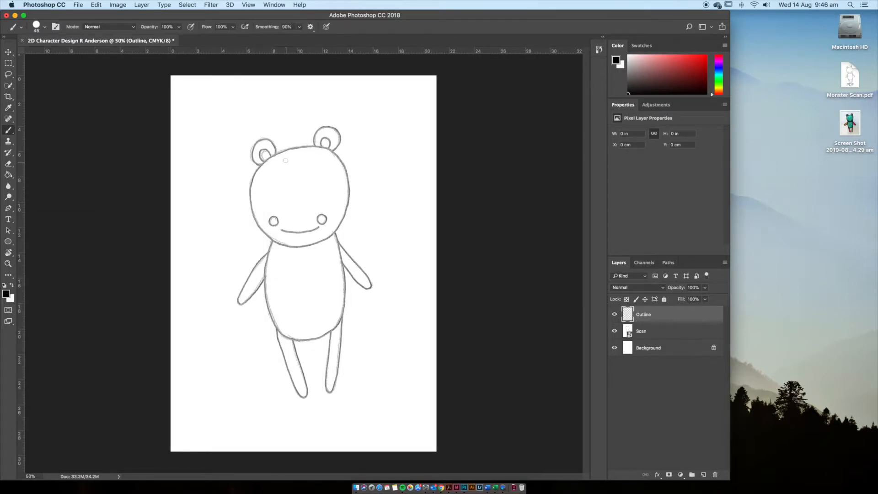
- Trace the monster's head on the Outline layer with a closed black brush stroke, about 3.3 in wide and high
mouse_move(288, 149)
mouse_down()
mouse_move(250, 190)
mouse_move(258, 228)
mouse_move(285, 247)
mouse_move(323, 241)
mouse_move(343, 224)
mouse_move(352, 183)
mouse_move(331, 150)
mouse_move(282, 152)
mouse_up()
scroll(245, 154, down, 5)
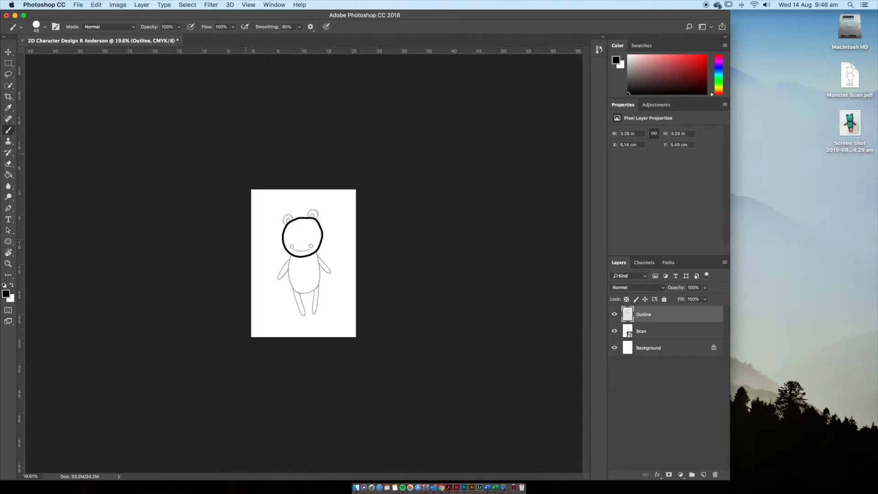
- Erase the off-track section of the head outline on its right side and redraw it in black along the sketch
scroll(311, 227, up, 5)
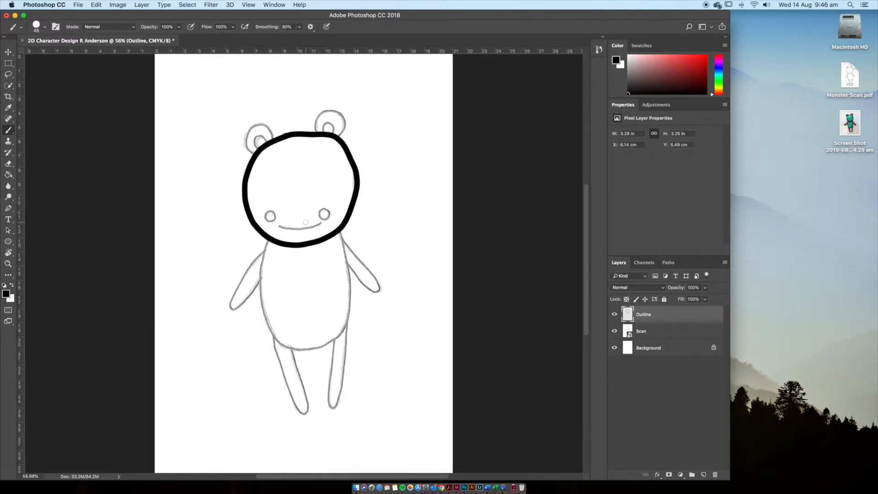
click(8, 164)
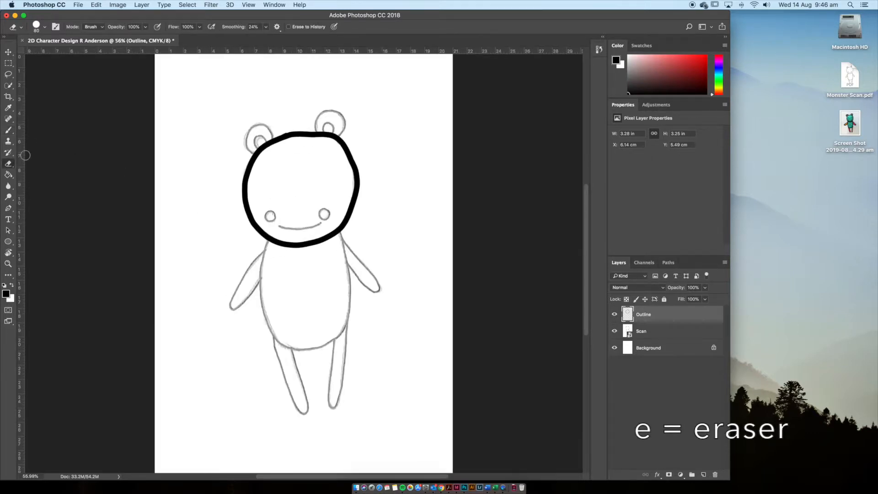
drag(339, 139, 355, 200)
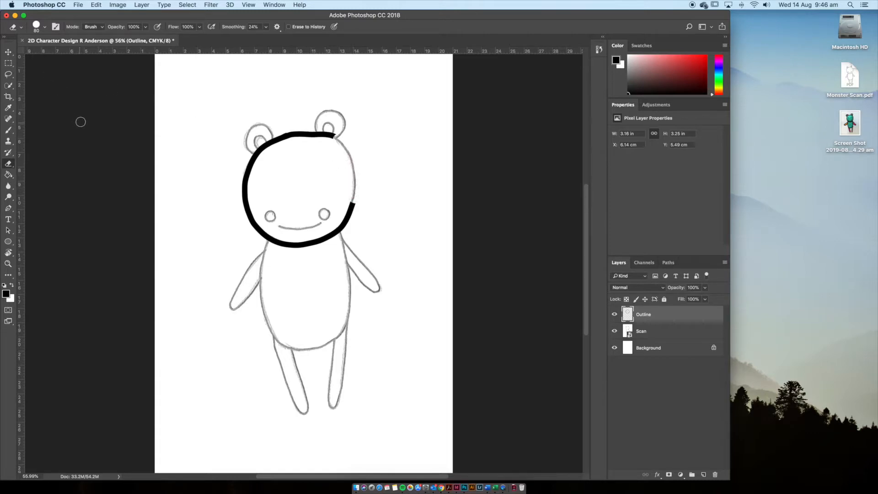
key(b)
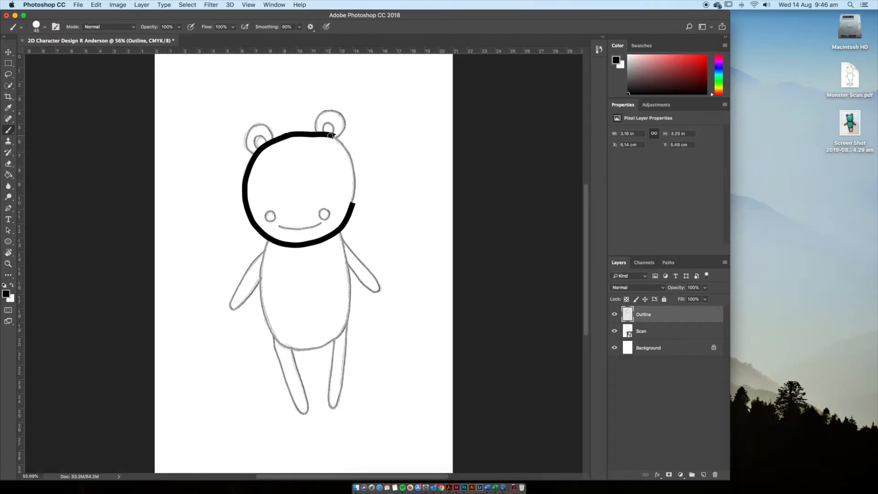
drag(333, 136, 354, 183)
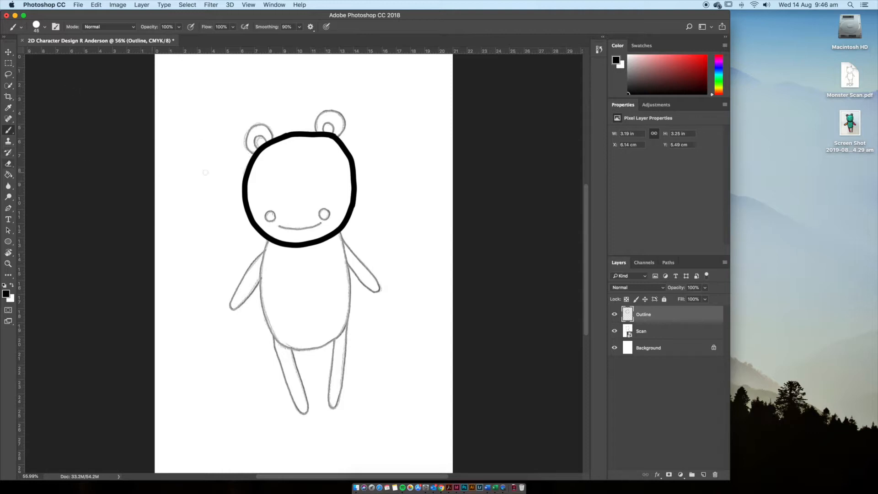
- Trace the outer shapes of both ears and the body in black on the Outline layer
mouse_move(274, 140)
mouse_down()
mouse_move(260, 121)
mouse_move(248, 126)
mouse_move(248, 154)
mouse_move(257, 153)
mouse_up()
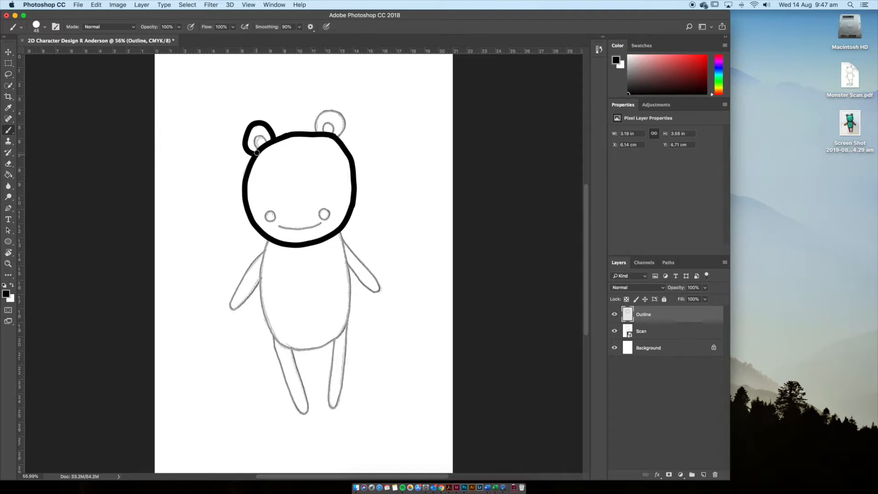
mouse_move(315, 131)
mouse_down()
mouse_move(319, 110)
mouse_move(338, 109)
mouse_move(346, 120)
mouse_move(336, 138)
mouse_up()
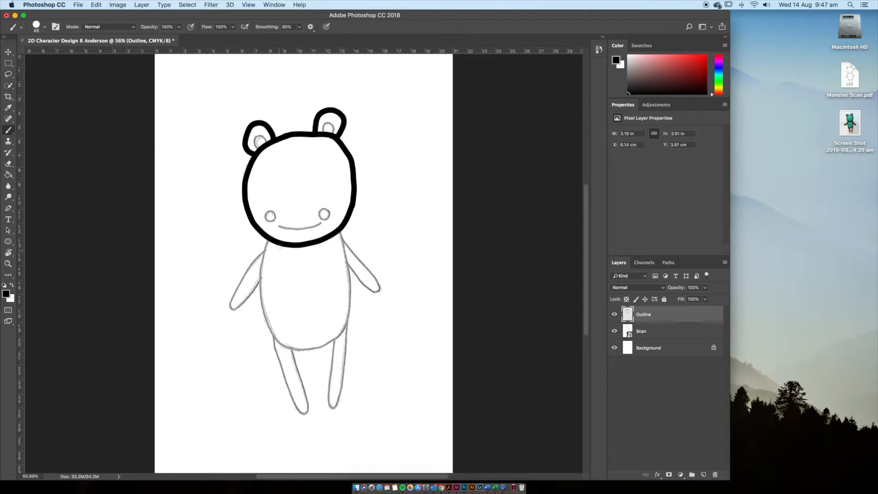
mouse_move(269, 238)
mouse_down()
mouse_move(260, 299)
mouse_move(269, 326)
mouse_move(303, 350)
mouse_move(344, 328)
mouse_move(350, 277)
mouse_move(336, 225)
mouse_up()
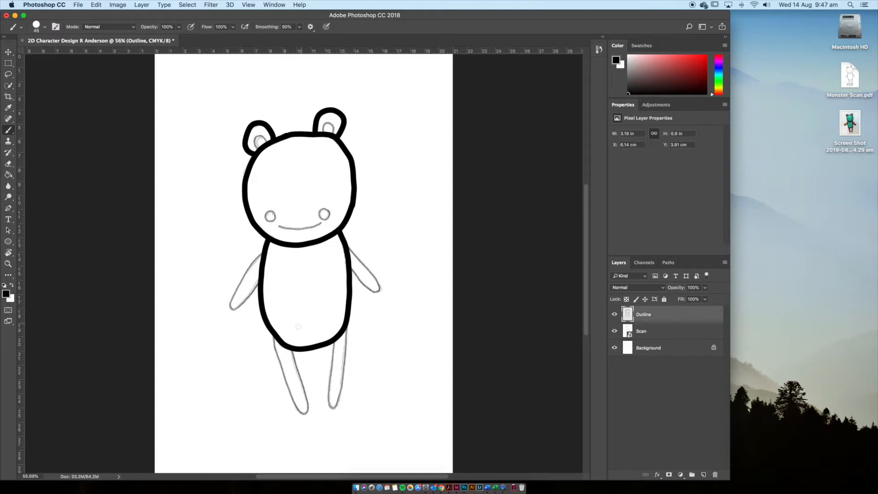
- Trace both legs and both arms in black, joining their lines to the body outline
mouse_move(273, 334)
mouse_down()
mouse_move(283, 382)
mouse_move(307, 416)
mouse_move(292, 350)
mouse_move(331, 360)
mouse_move(327, 416)
mouse_move(335, 416)
mouse_move(348, 317)
mouse_up()
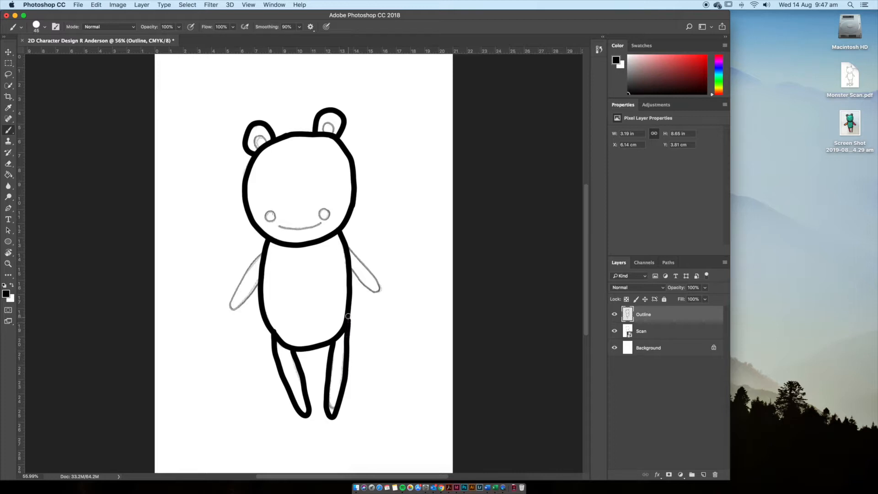
mouse_move(264, 250)
mouse_down()
mouse_move(229, 313)
mouse_move(264, 276)
mouse_up()
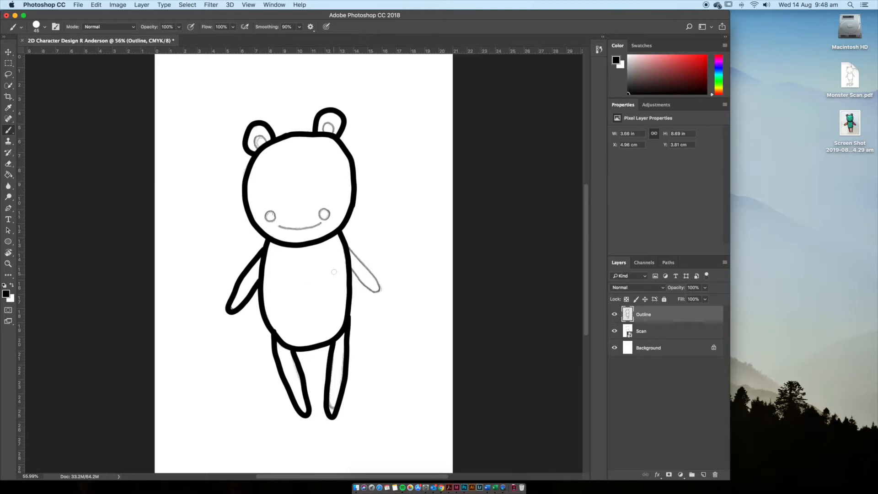
mouse_move(348, 247)
mouse_down()
mouse_move(384, 291)
mouse_move(372, 295)
mouse_move(359, 280)
mouse_move(353, 251)
mouse_up()
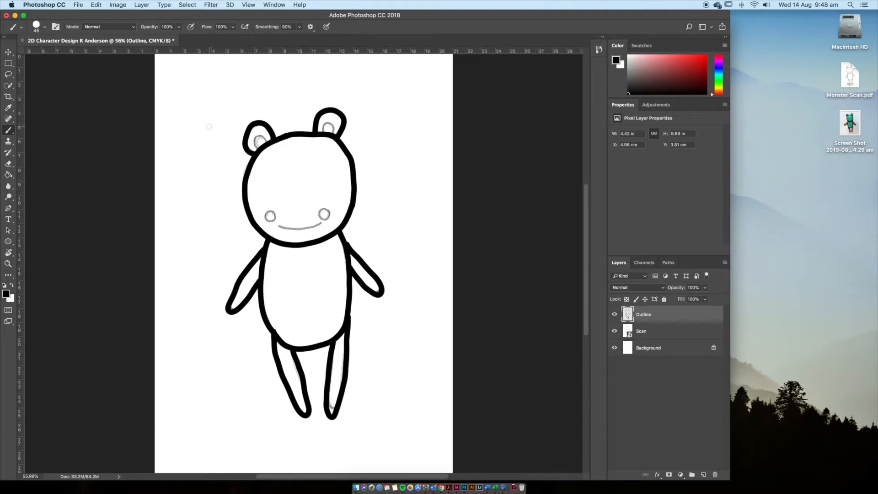
- Reduce the brush size to 30 px and trace the inner ears, eyes and smile
click(45, 27)
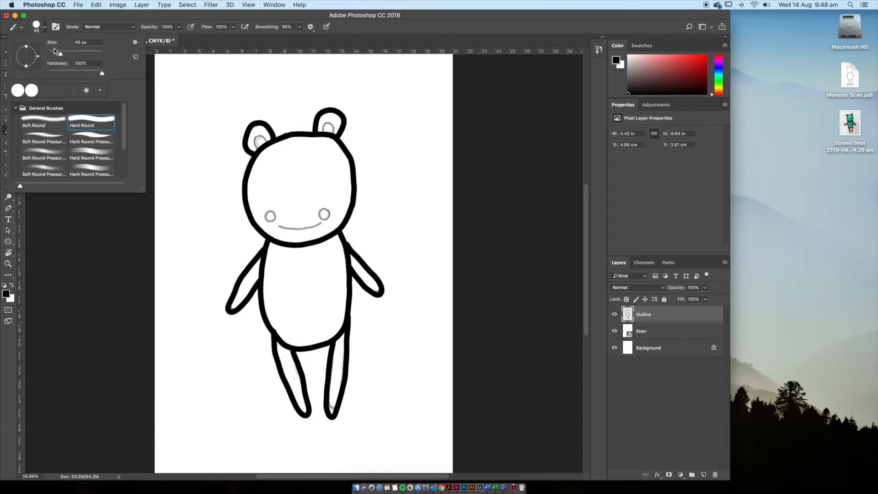
drag(61, 56, 58, 56)
key(Return)
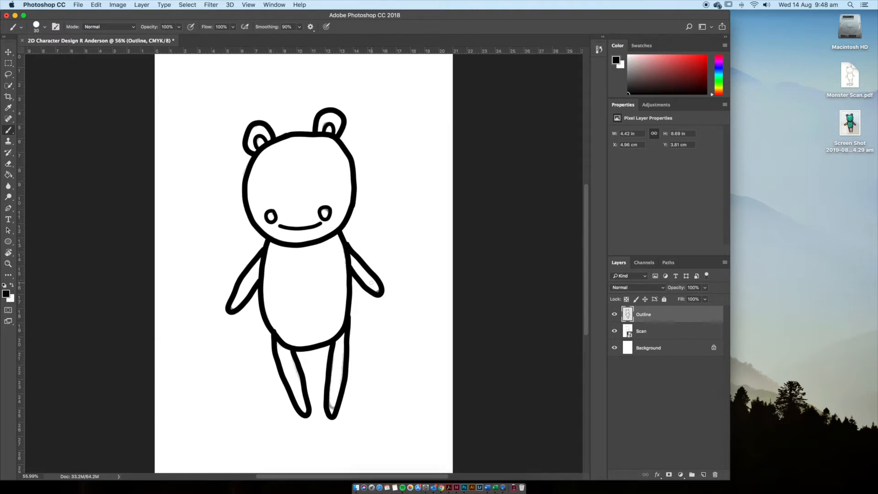
- Erase the bump where the right arm meets the body and smooth that joint with the black brush
key(super+equal)
key(super+equal)
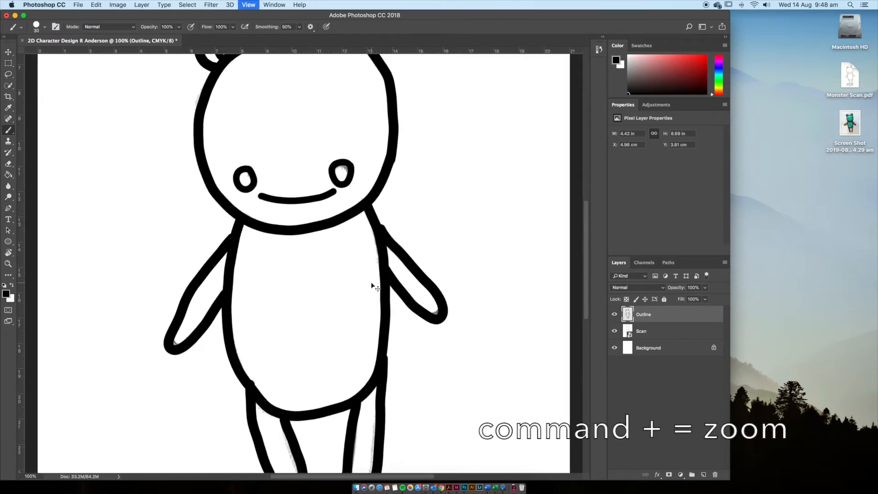
key(super+equal)
drag(412, 167, 296, 207)
key(e)
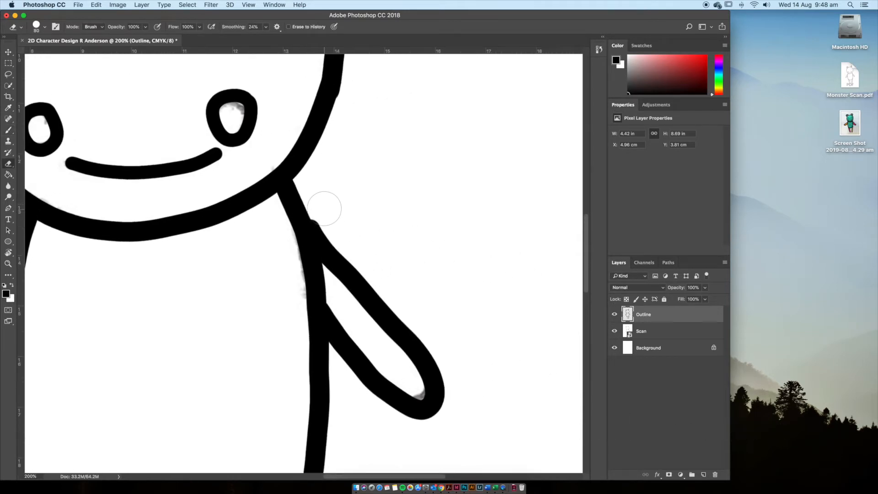
drag(324, 208, 345, 235)
key(b)
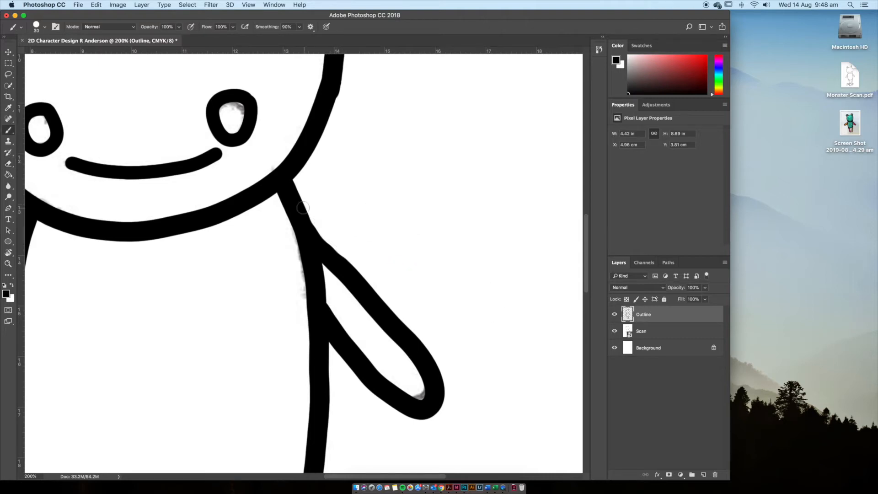
drag(302, 215, 348, 272)
- Smooth the body outline above the right leg with the brush and erase the bump where the left leg joins the body
scroll(348, 272, down, 10)
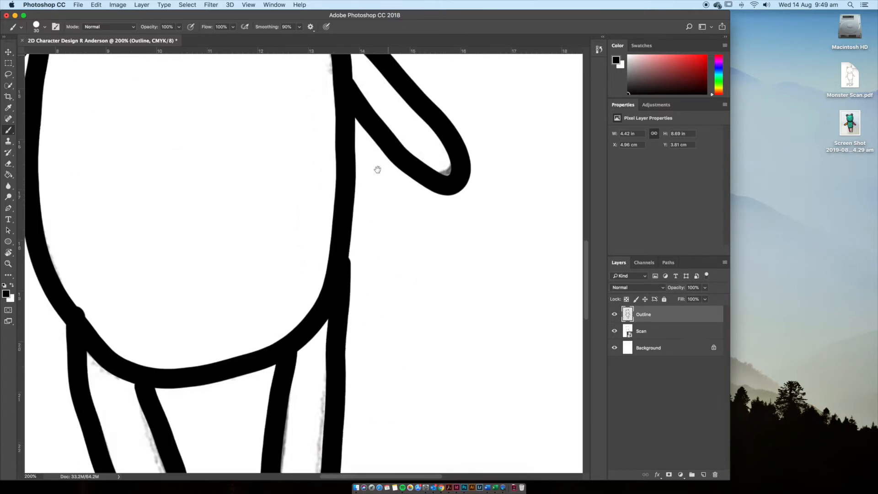
drag(352, 159, 353, 197)
scroll(327, 308, down, 5)
key(e)
mouse_move(166, 88)
mouse_down()
mouse_move(181, 98)
mouse_move(164, 76)
mouse_up()
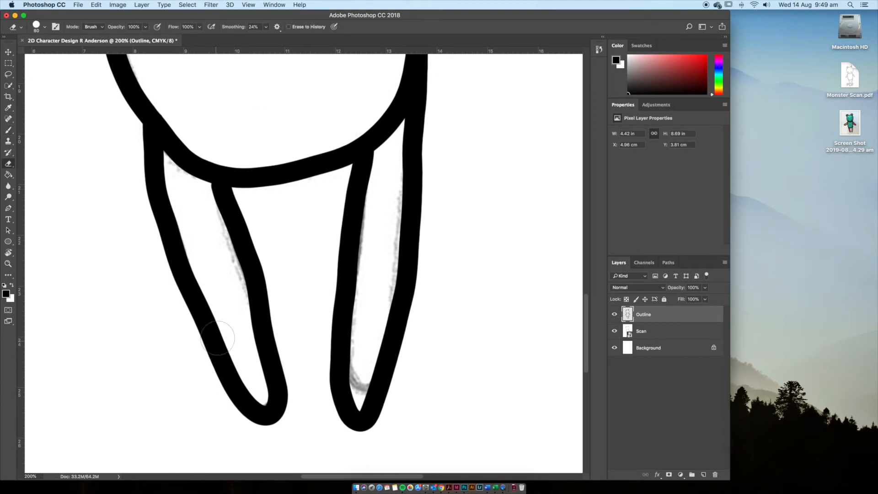
- Erase most of the left leg's inner line, redraw it along the sketch in black, and set the brush size to 45 px
mouse_move(220, 186)
mouse_down()
mouse_move(216, 198)
mouse_move(259, 298)
mouse_move(243, 290)
mouse_up()
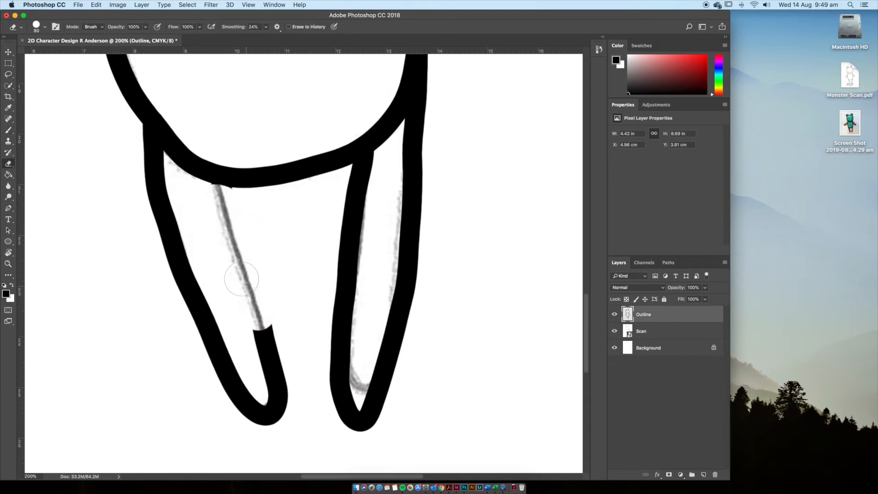
key(b)
drag(217, 187, 267, 350)
key(])
key(])
key(])
key(])
key(])
key(])
key(])
key(])
key(])
key(])
key(])
key(])
key(])
key(])
key(])
key(])
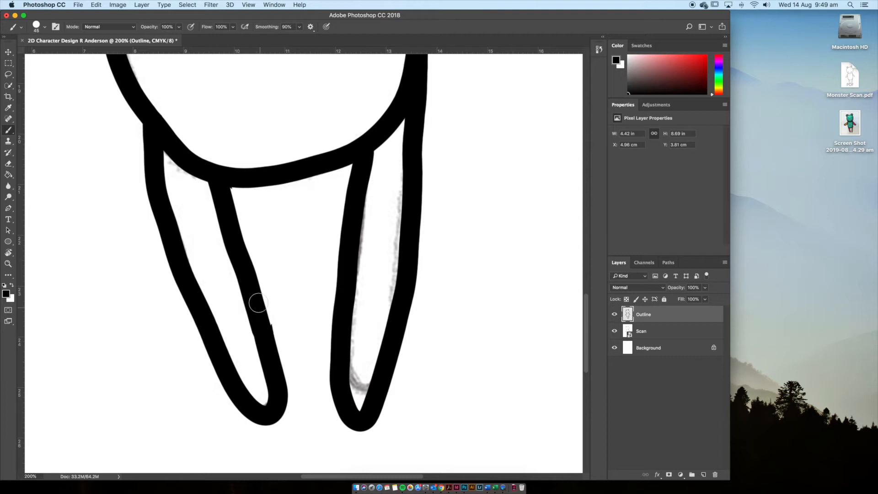
key(e)
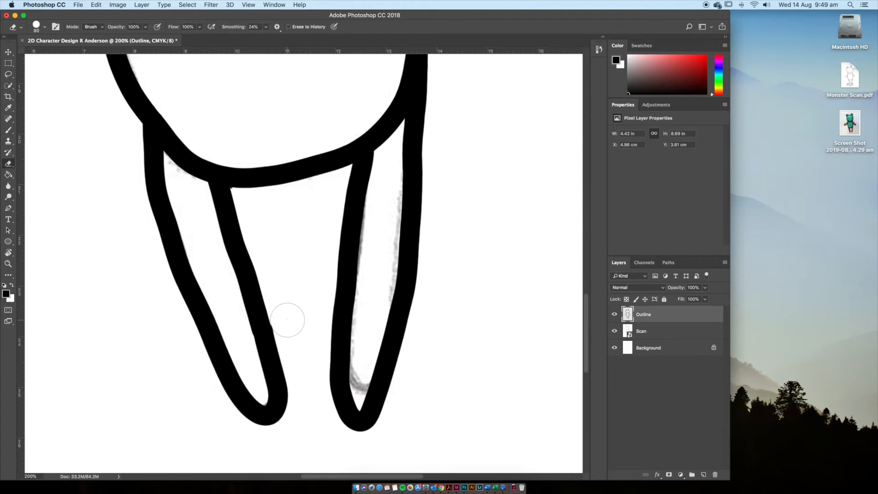
- Smooth the upper and lower joints between the left arm and the body with the black brush
drag(241, 142, 334, 437)
drag(240, 272, 288, 320)
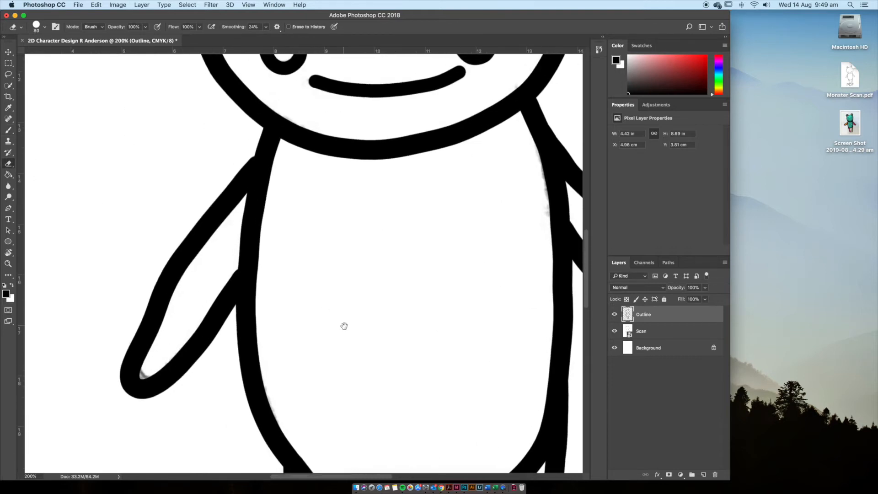
key(b)
drag(264, 156, 250, 181)
drag(247, 264, 249, 250)
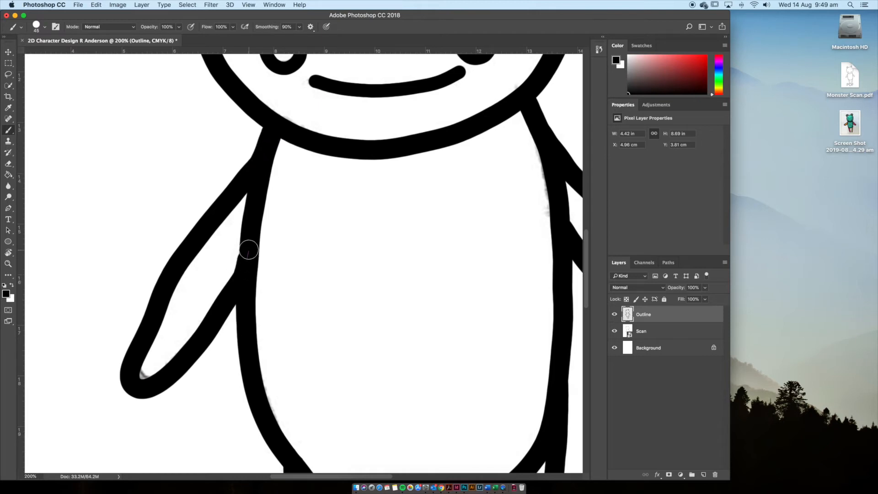
- Trim the uneven edge of the head outline on its right side with the Eraser
drag(361, 142, 251, 387)
mouse_move(277, 255)
mouse_down()
mouse_move(280, 357)
mouse_move(190, 403)
mouse_up()
drag(136, 180, 184, 172)
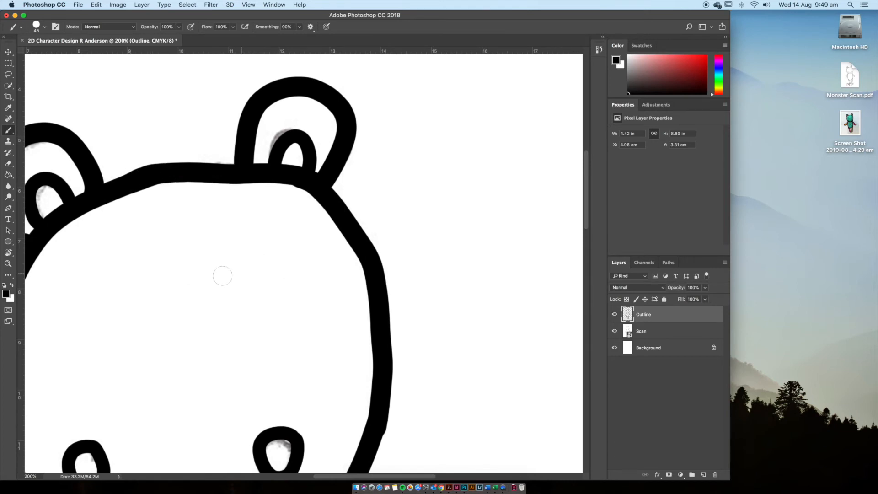
key(e)
scroll(265, 235, down, 5)
drag(414, 211, 408, 239)
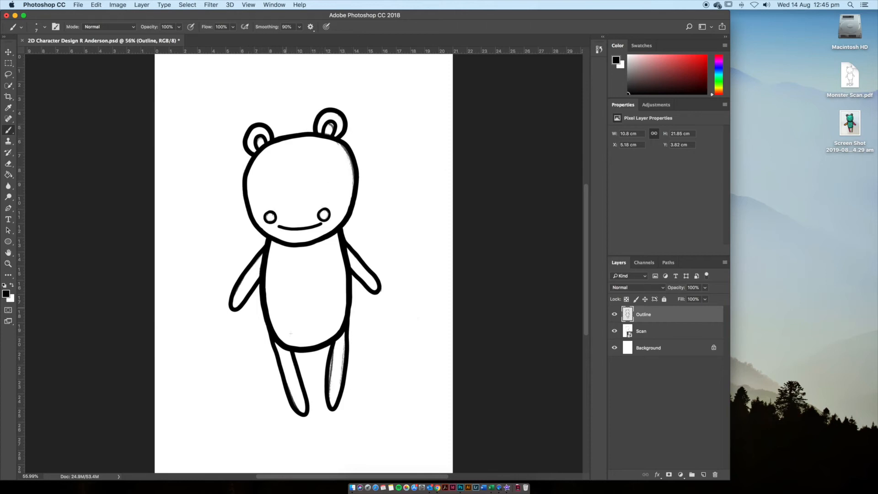
- Toggle the Scan layer's visibility to compare it with the outline, leaving the layer hidden
click(615, 332)
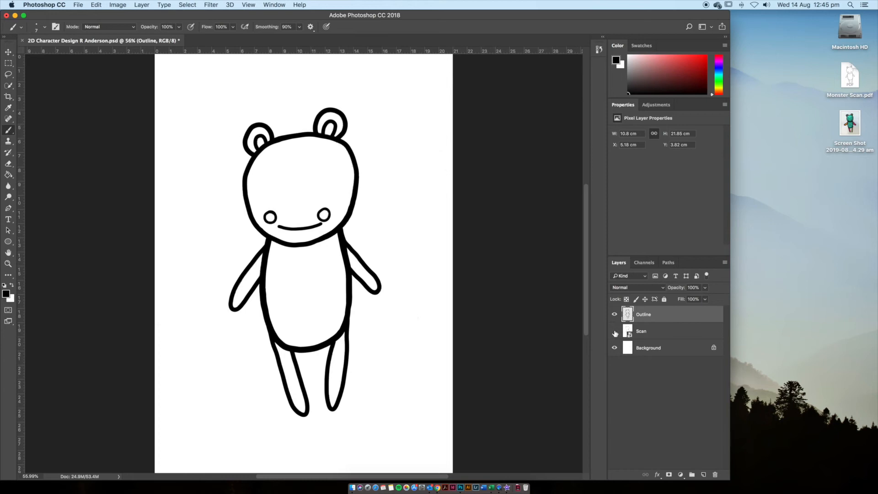
click(615, 333)
click(615, 333)
- Draw thin black accent lines under both eyes and below the smile with a 6 px brush
key(super+1)
drag(286, 211, 292, 312)
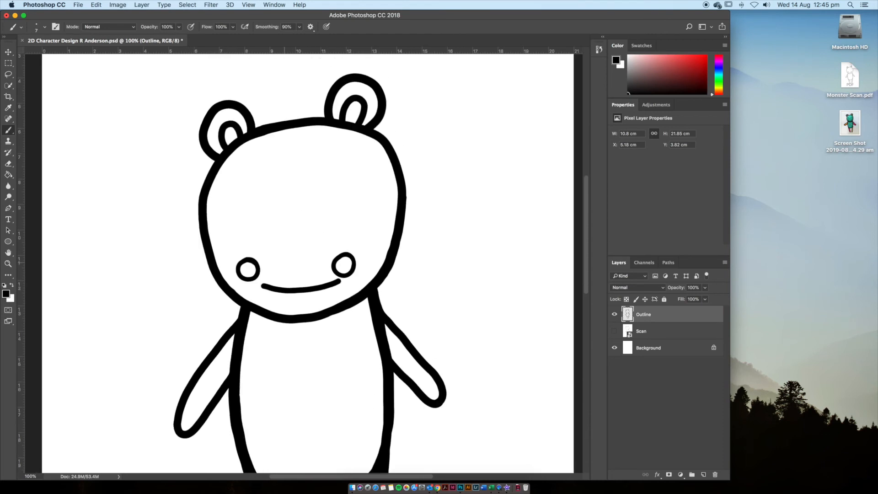
key(super+equal)
key(super+equal)
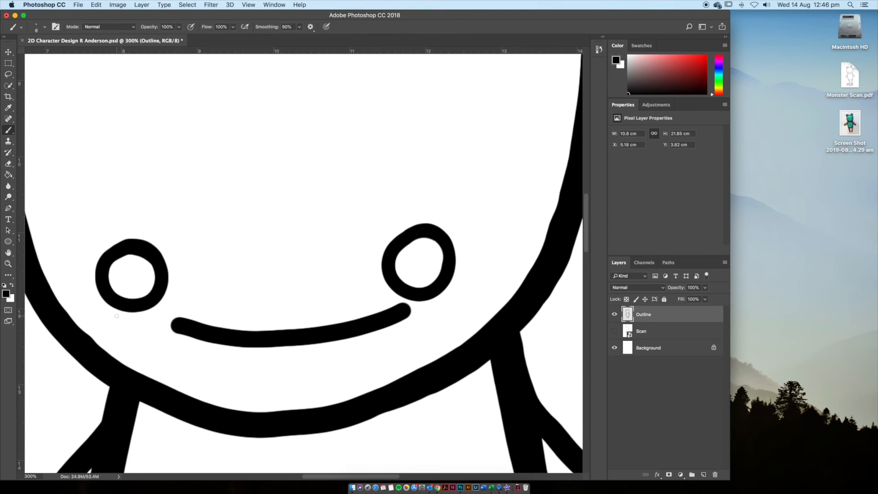
mouse_move(115, 316)
mouse_down()
mouse_move(151, 318)
mouse_move(177, 300)
mouse_up()
mouse_move(420, 309)
mouse_down()
mouse_move(454, 297)
mouse_move(471, 278)
mouse_up()
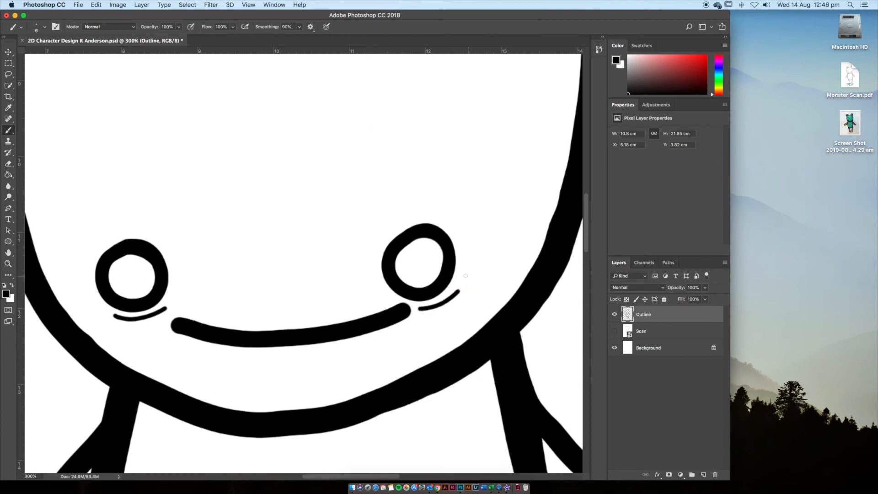
mouse_move(183, 342)
mouse_down()
mouse_move(254, 359)
mouse_move(316, 354)
mouse_up()
- Enlarge the brush to 25 px and dab a black pupil inside each eye
key(bracketright)
key(bracketright)
key(bracketright)
key(bracketright)
key(bracketright)
click(123, 271)
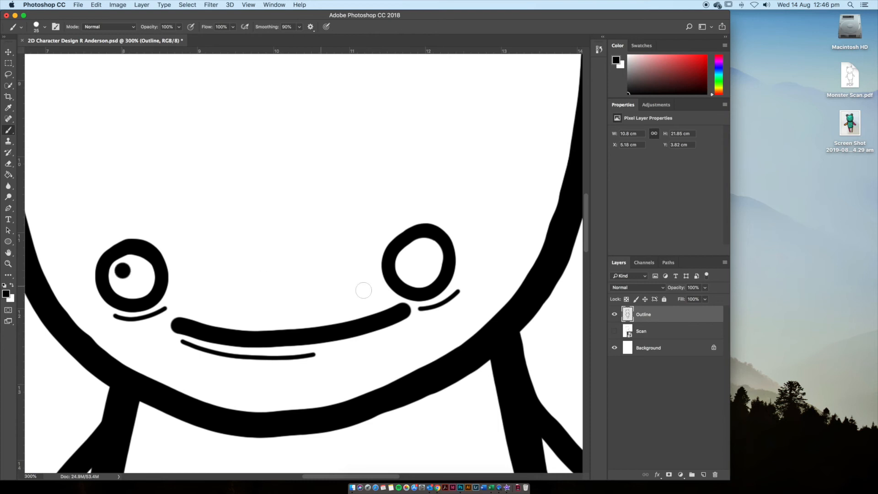
click(425, 273)
- Reduce the brush to 6 px and draw a thin curved detail line across each hand
scroll(320, 355, down, 15)
scroll(320, 355, right, 10)
key(bracketleft)
key(bracketleft)
key(bracketleft)
key(bracketleft)
key(bracketleft)
drag(426, 288, 459, 260)
scroll(167, 301, left, 10)
drag(145, 339, 183, 358)
- Draw a thin curved detail line across each foot near the end of the legs
scroll(394, 347, right, 10)
drag(159, 163, 200, 143)
drag(358, 128, 395, 142)
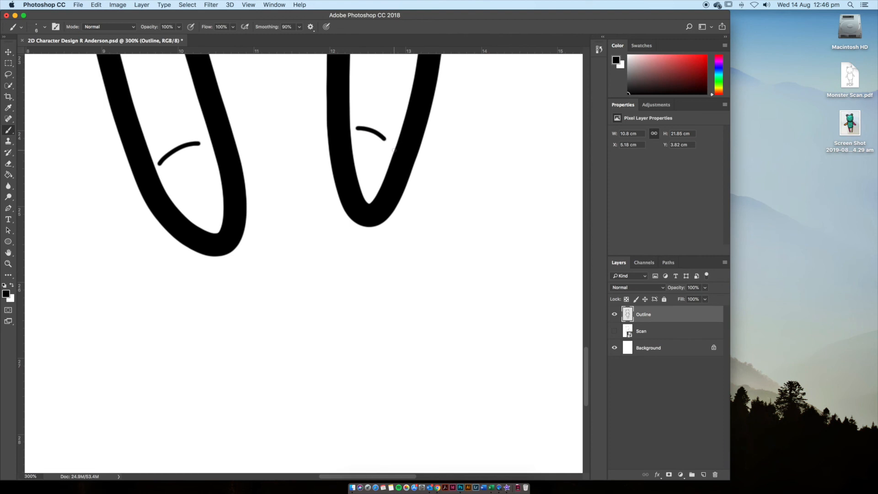
- Draw a thin black detail line inside each inner ear and fit the whole document in view
scroll(325, 161, up, 15)
scroll(294, 342, up, 15)
drag(315, 240, 299, 280)
scroll(184, 261, up, 2)
scroll(184, 261, left, 10)
scroll(322, 146, up, 2)
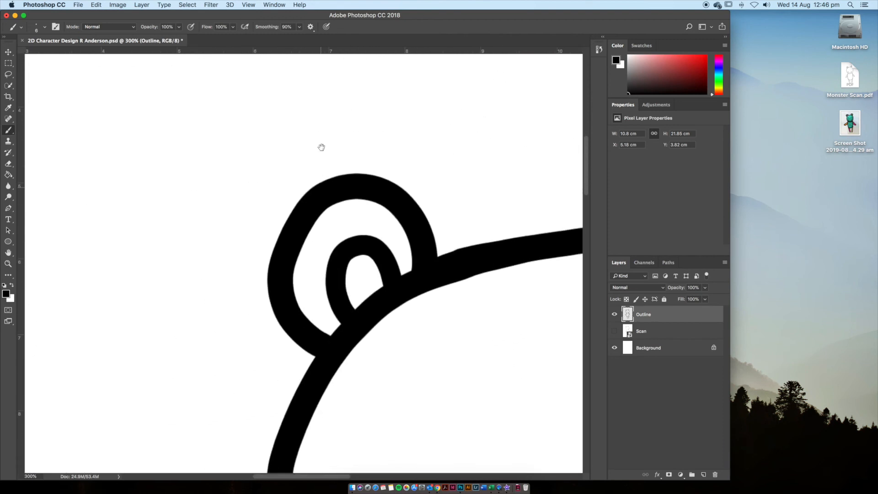
drag(354, 275, 372, 311)
key(super+0)
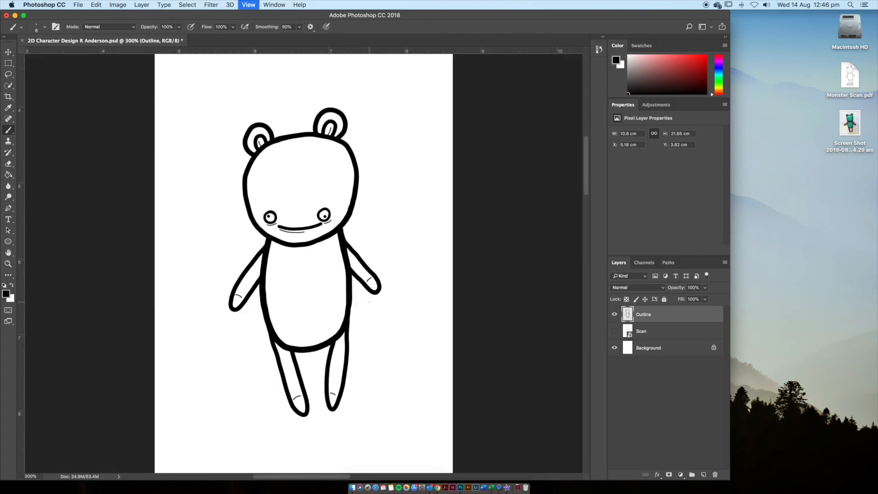